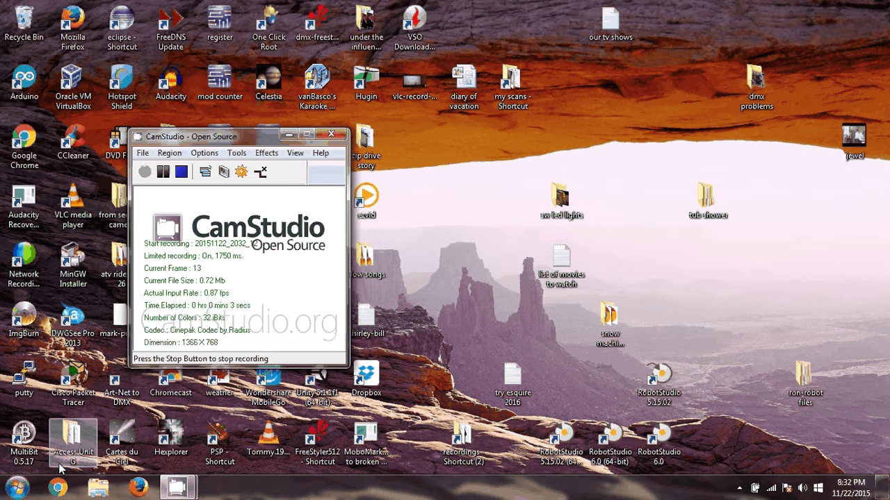
# Launch Google Chrome from the Windows taskbar
pyautogui.click(58, 488)
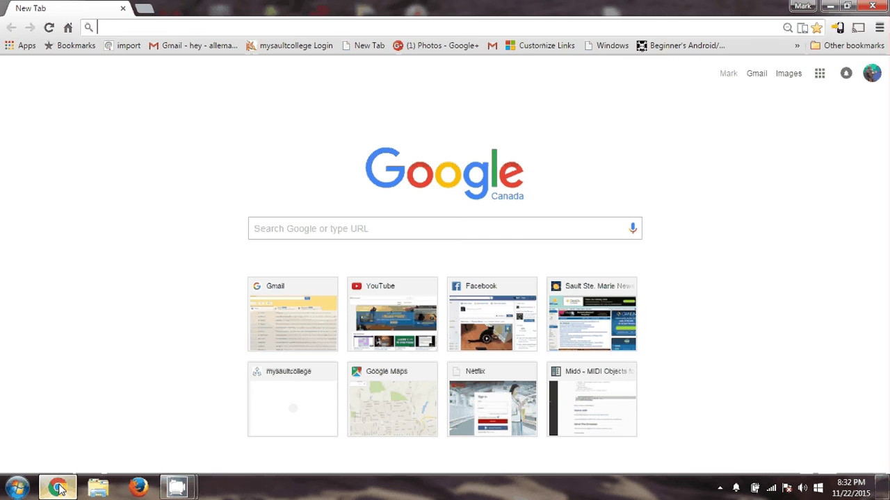
# Go to hotmail.com and sign in to the Outlook.com mail account
pyautogui.write('hotmail.com')
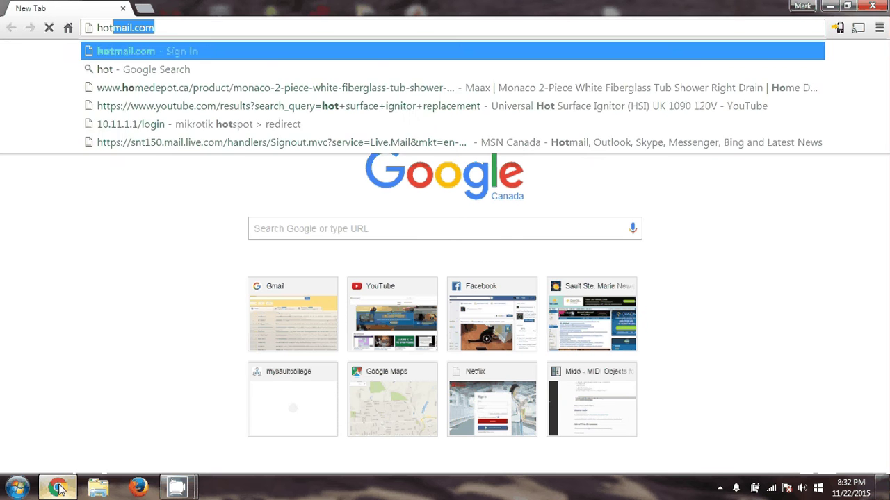
pyautogui.press('Return')
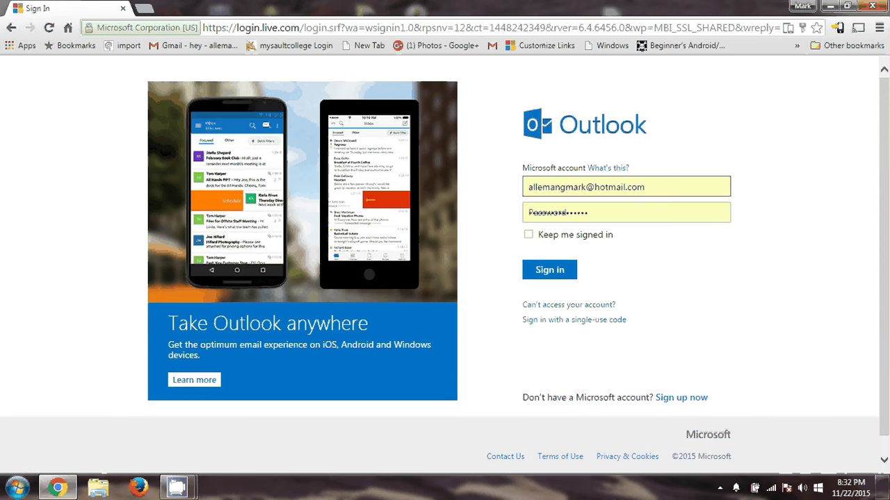
pyautogui.click(561, 267)
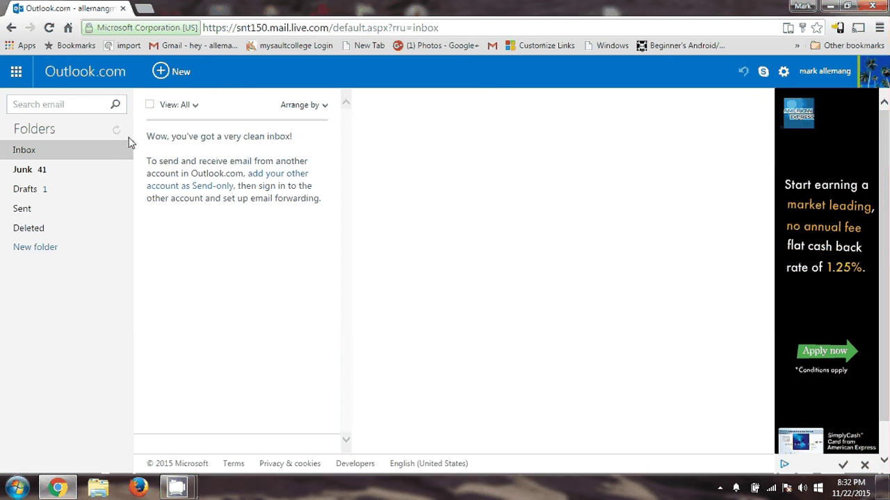
# Open OneDrive in a new tab from the Outlook.com app launcher
pyautogui.click(17, 75)
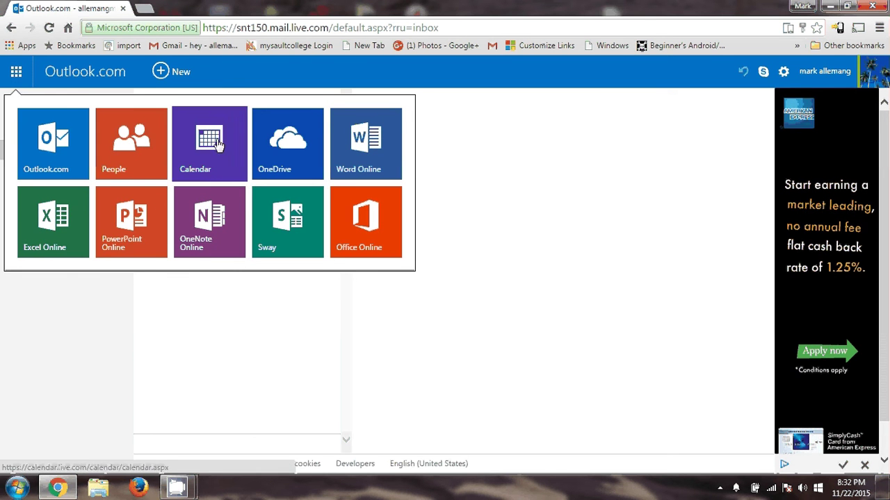
pyautogui.click(290, 143)
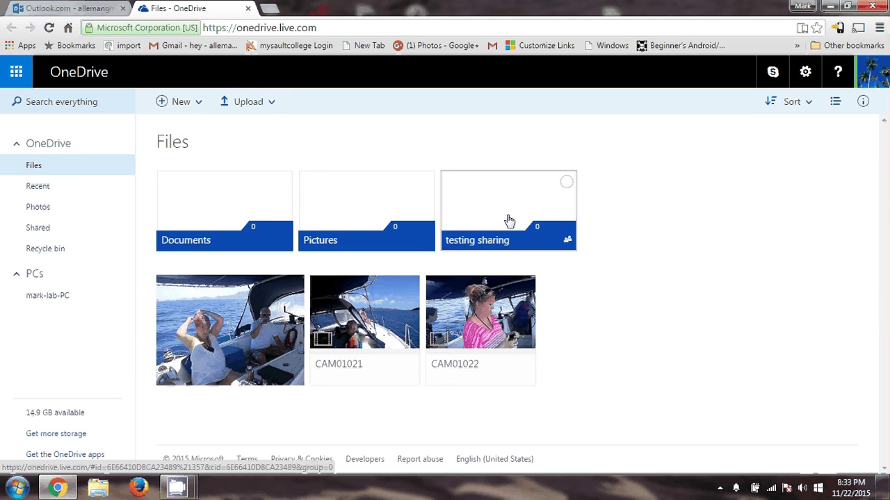
pyautogui.click(170, 105)
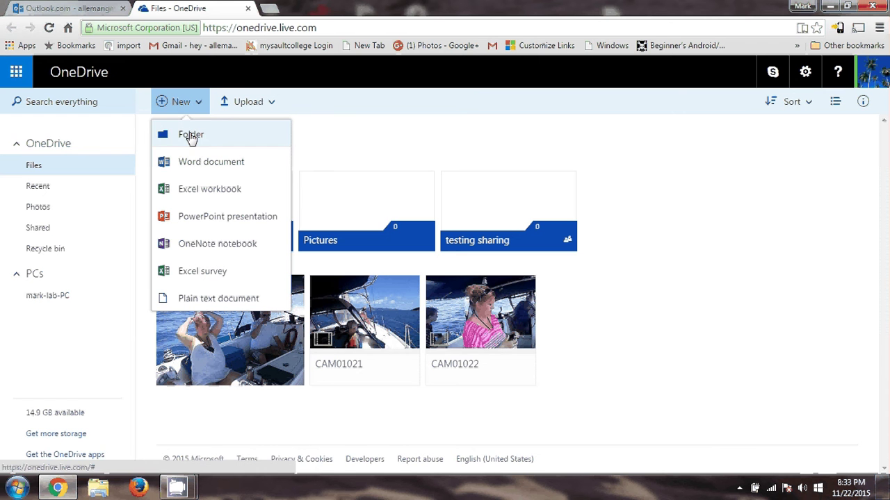
pyautogui.click(340, 133)
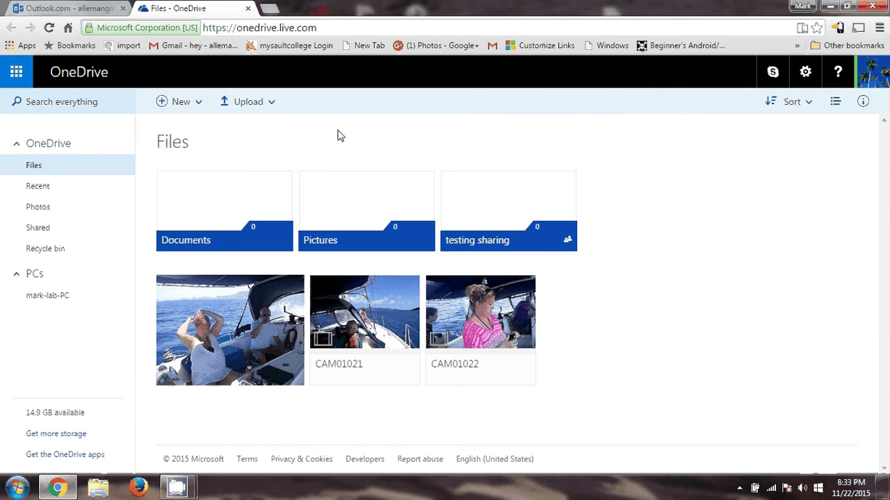
pyautogui.click(245, 111)
pyautogui.click(237, 133)
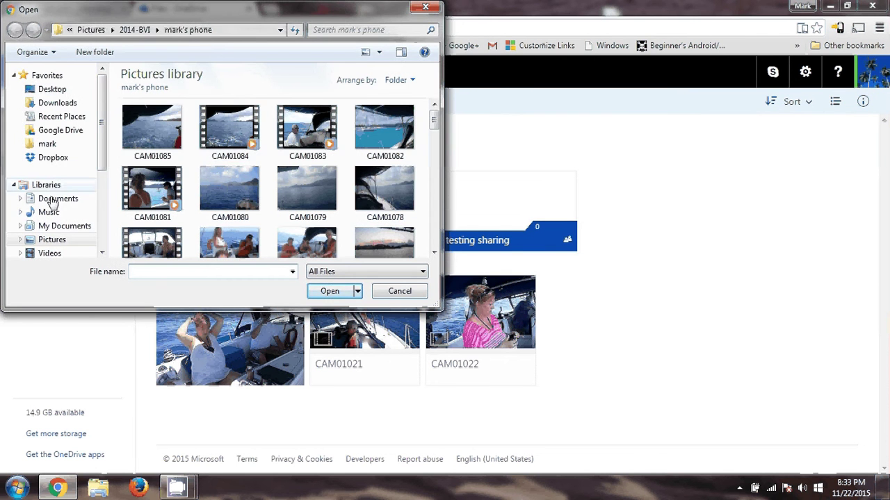
pyautogui.click(50, 241)
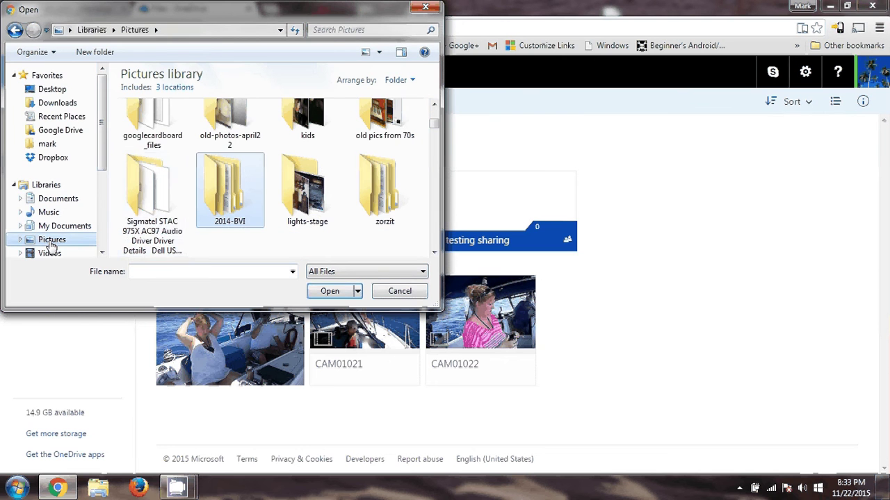
pyautogui.click(398, 291)
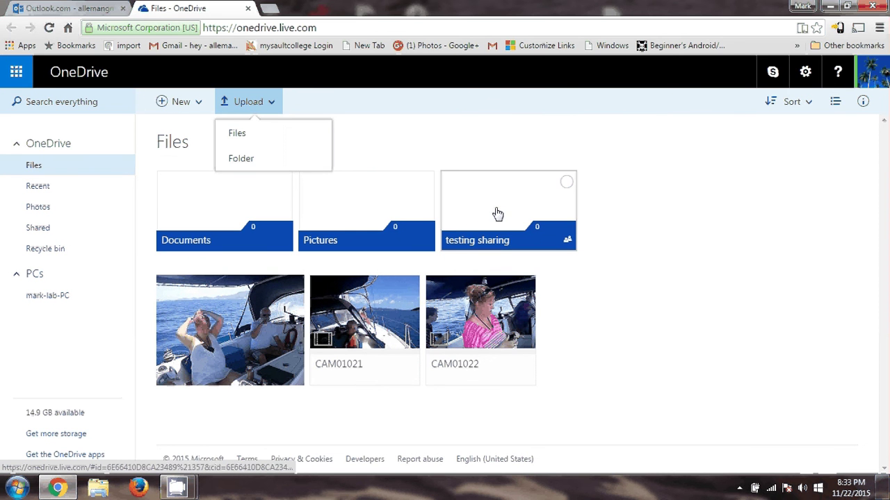
# Drag CAM01022 and CAM01021 into the testing sharing folder, then open that folder
pyautogui.moveTo(474, 337); pyautogui.dragTo(508, 216)
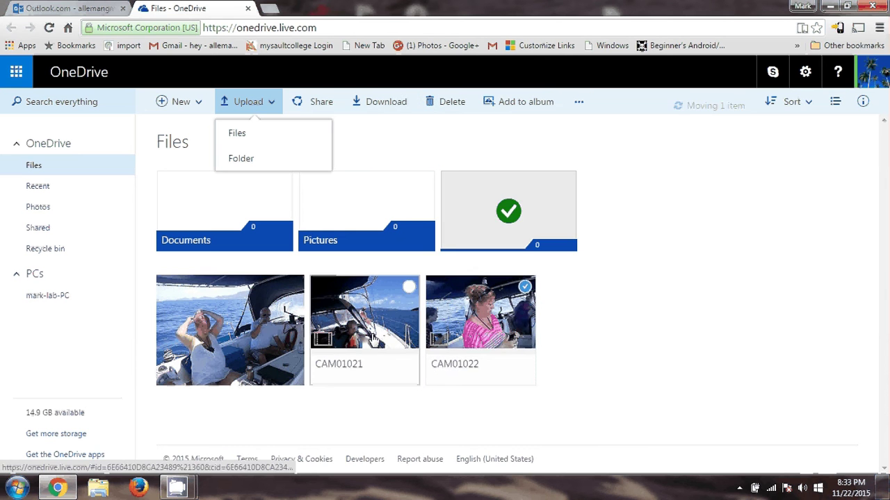
pyautogui.moveTo(319, 289); pyautogui.dragTo(482, 227)
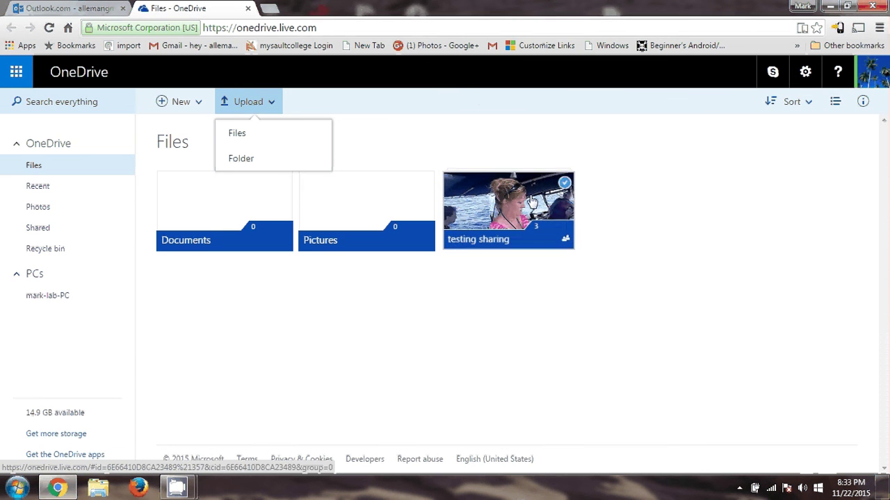
pyautogui.click(532, 202)
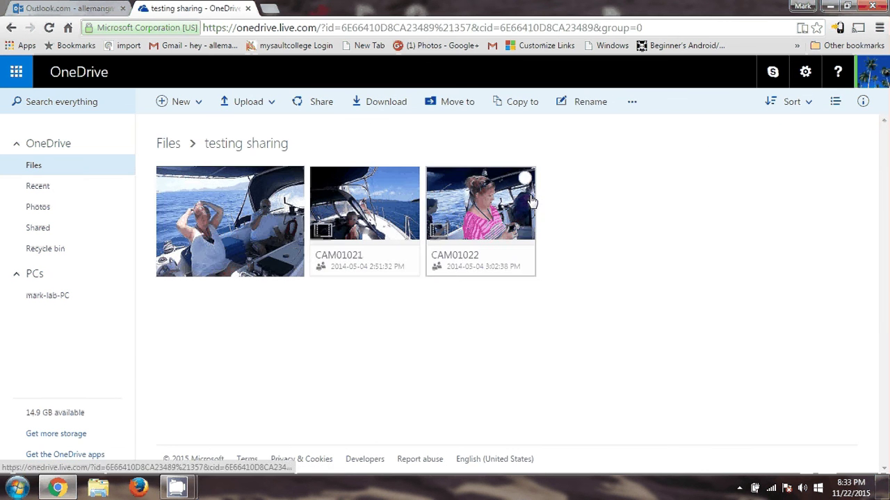
# Create a view-only link for the testing sharing folder and copy it to the clipboard
pyautogui.click(313, 104)
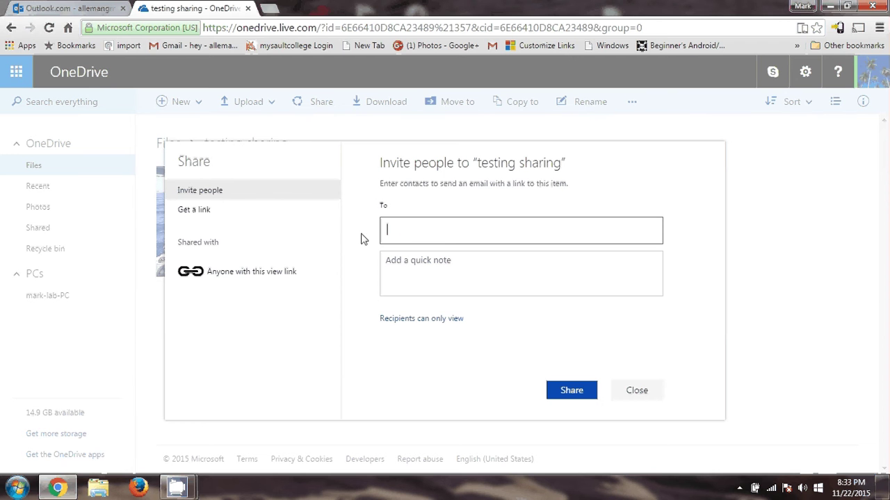
pyautogui.click(202, 212)
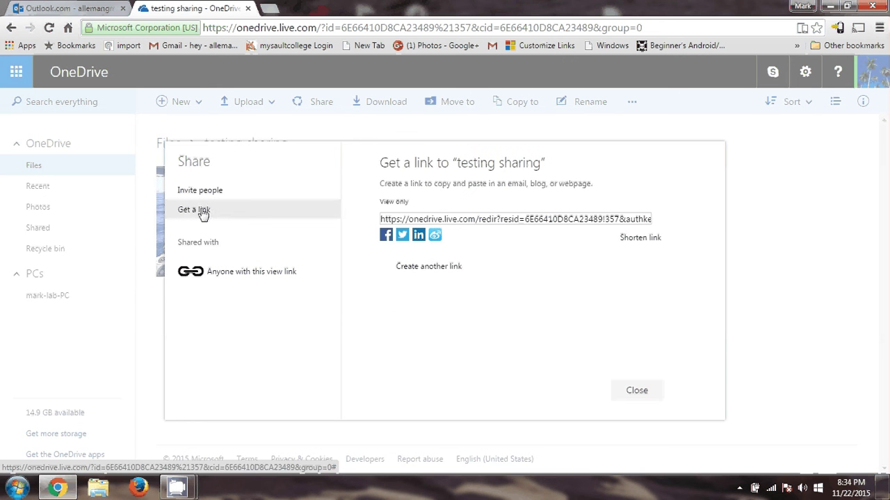
pyautogui.click(463, 221)
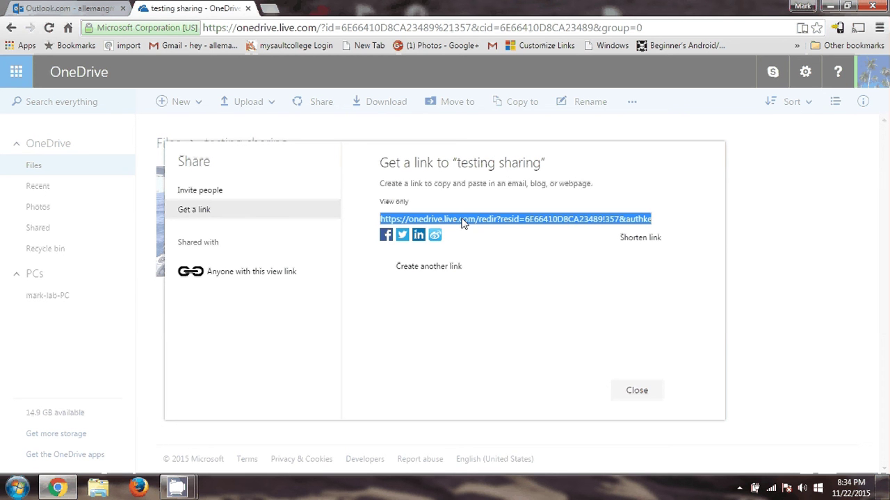
pyautogui.rightClick(463, 222)
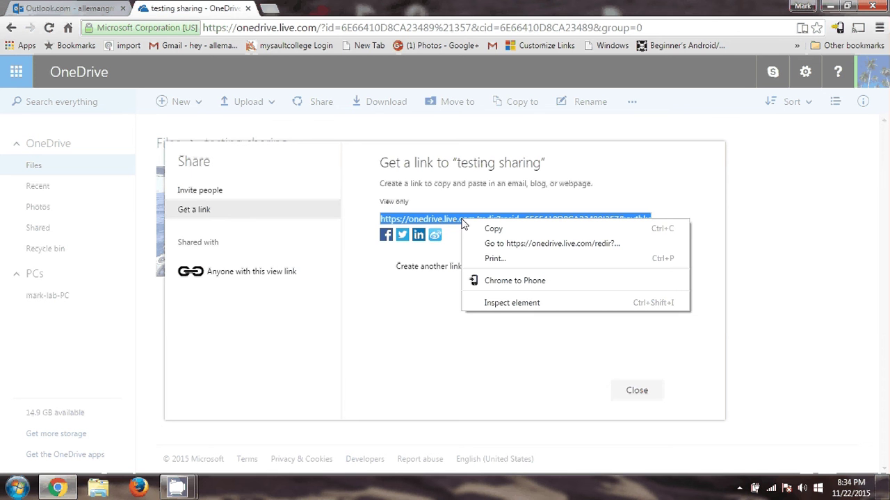
pyautogui.click(493, 230)
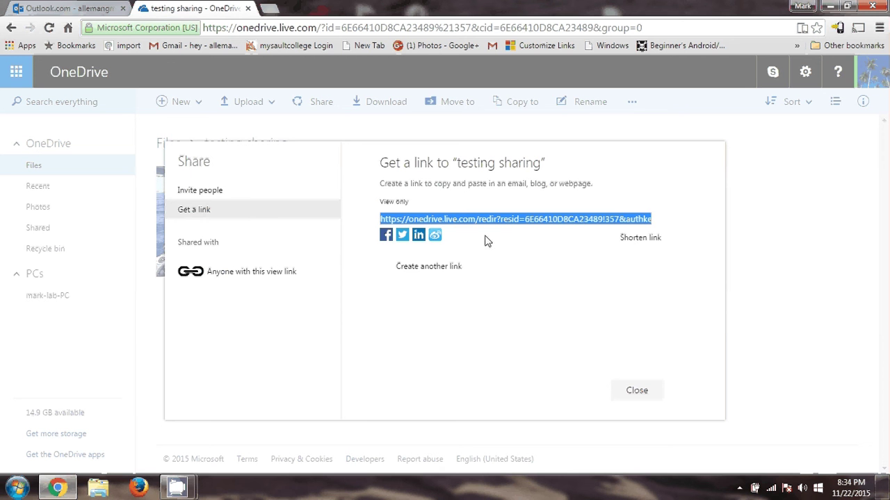
pyautogui.click(637, 391)
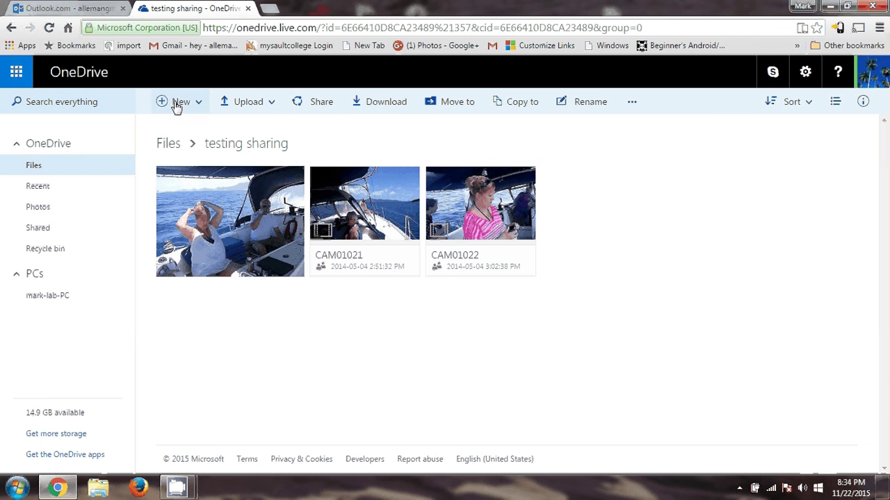
# Open Outlook.com mail from the app launcher and start a new message
pyautogui.click(20, 75)
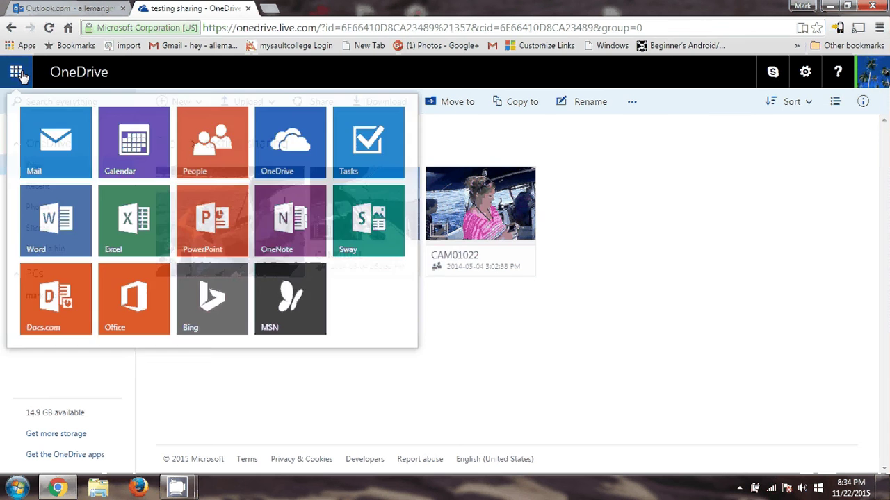
pyautogui.click(56, 164)
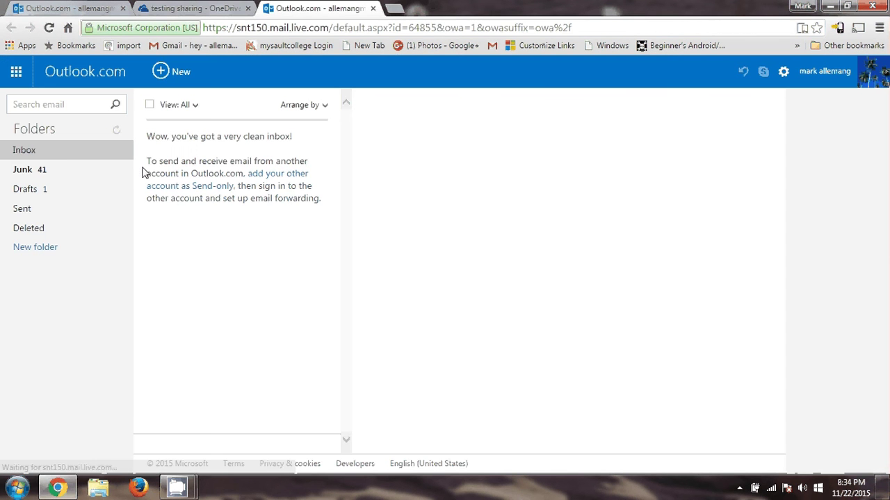
pyautogui.click(161, 74)
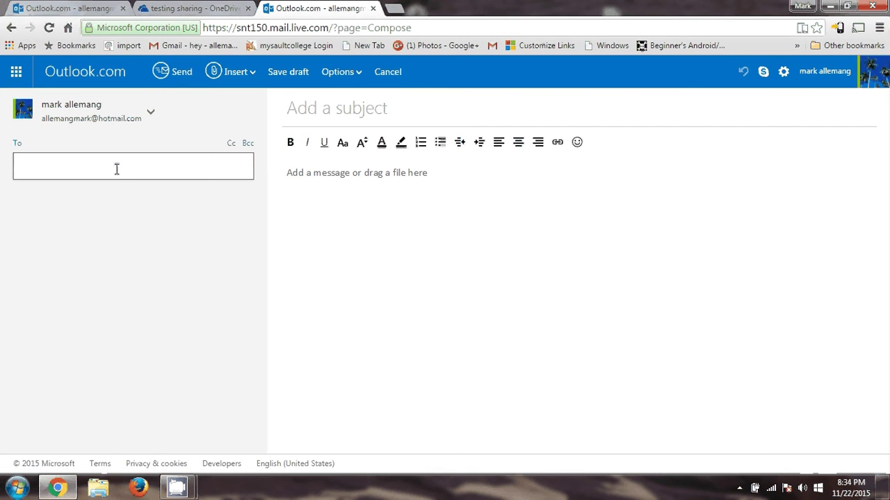
# Address the message to the contact's Gmail address, replacing the wrongly added Hotmail suggestion
pyautogui.write('allema')
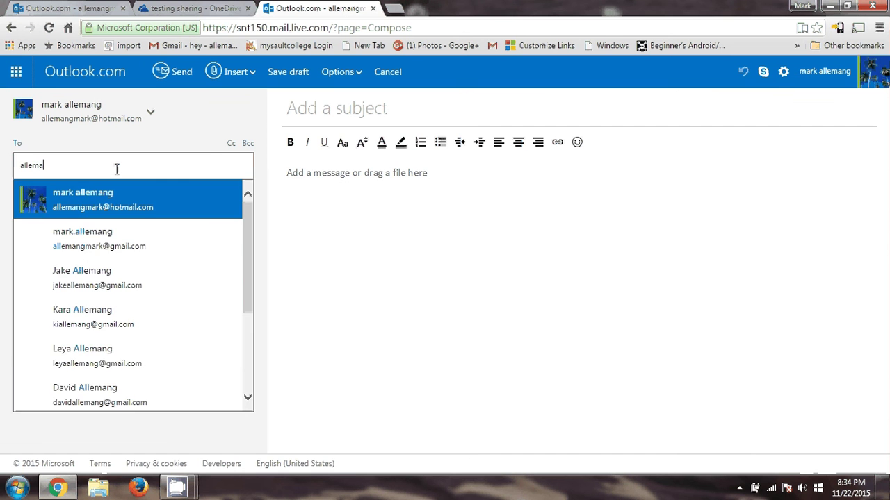
pyautogui.write('ng')
pyautogui.press('Return')
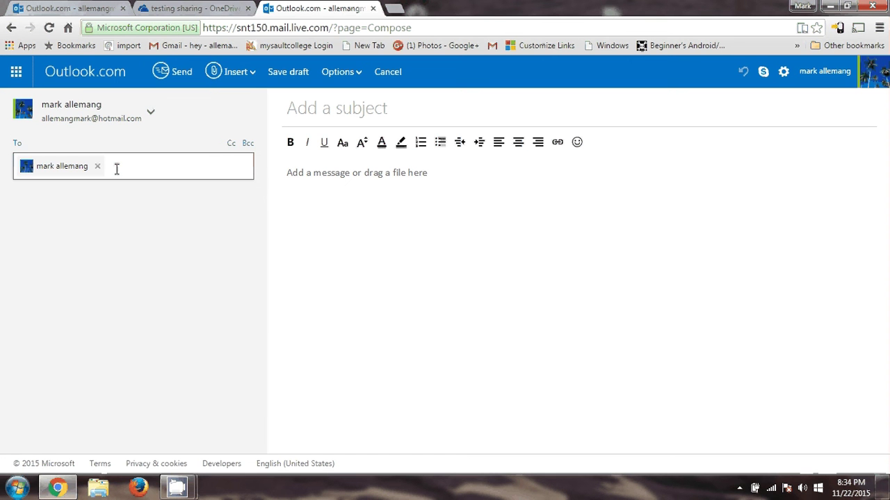
pyautogui.press('BackSpace')
pyautogui.write('allemang')
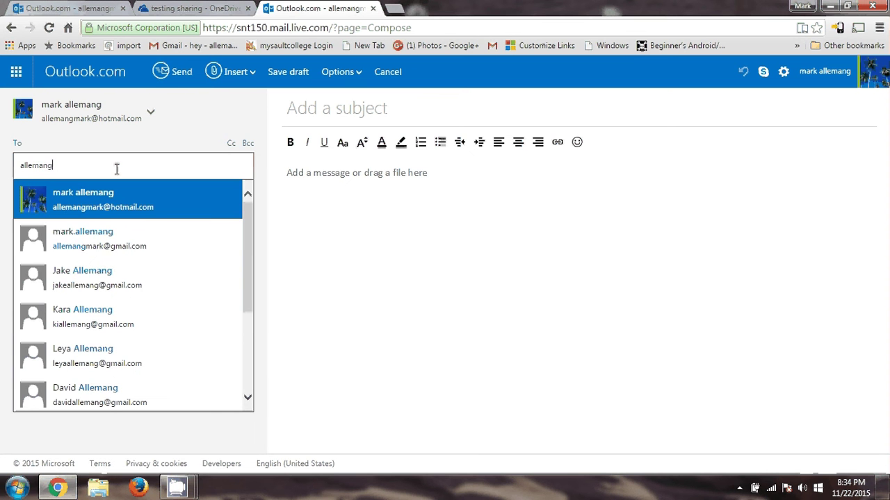
pyautogui.press('Down')
pyautogui.press('Return')
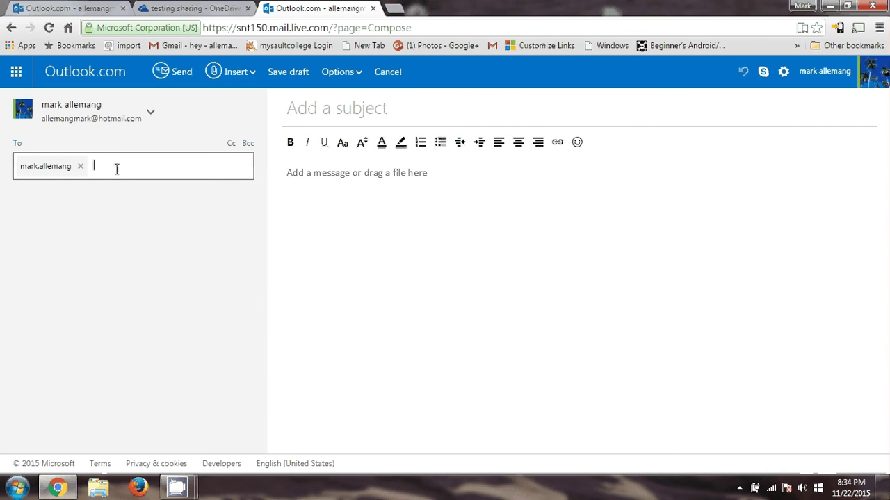
pyautogui.click(343, 256)
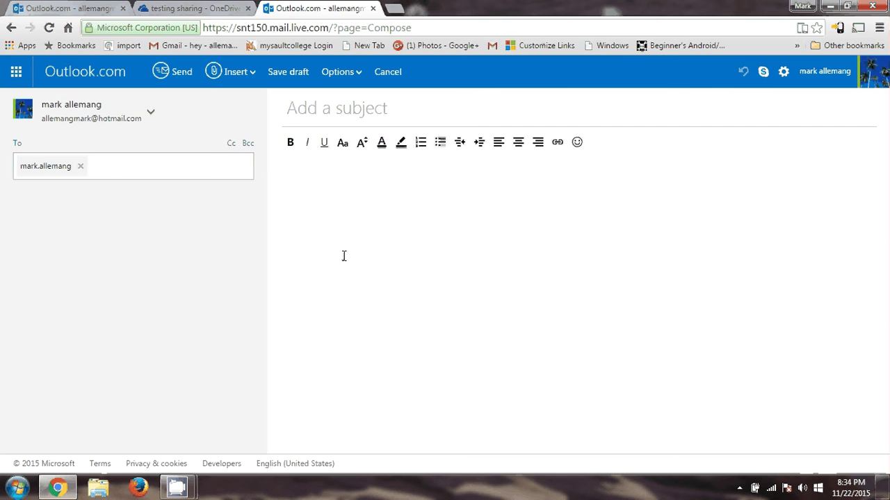
# Paste the OneDrive link into the body below "here's the link to the pictures" and send
pyautogui.rightClick(356, 219)
pyautogui.click(389, 299)
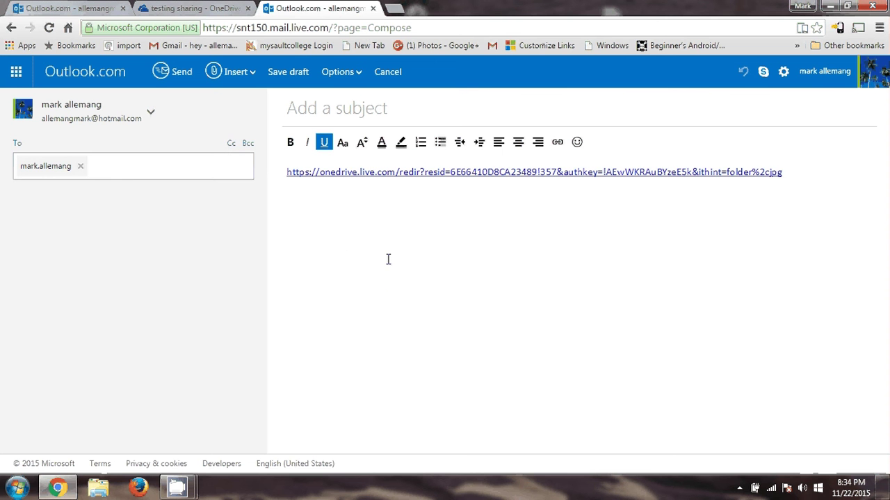
pyautogui.press('Return')
pyautogui.press('Up')
pyautogui.press('Return')
pyautogui.press('Return')
pyautogui.press('Up')
pyautogui.press('Up')
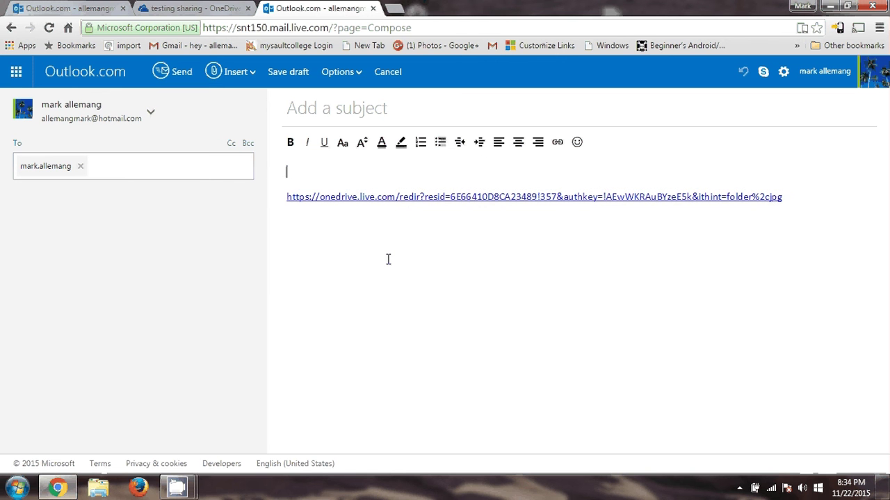
pyautogui.write("here's the link to the pictures")
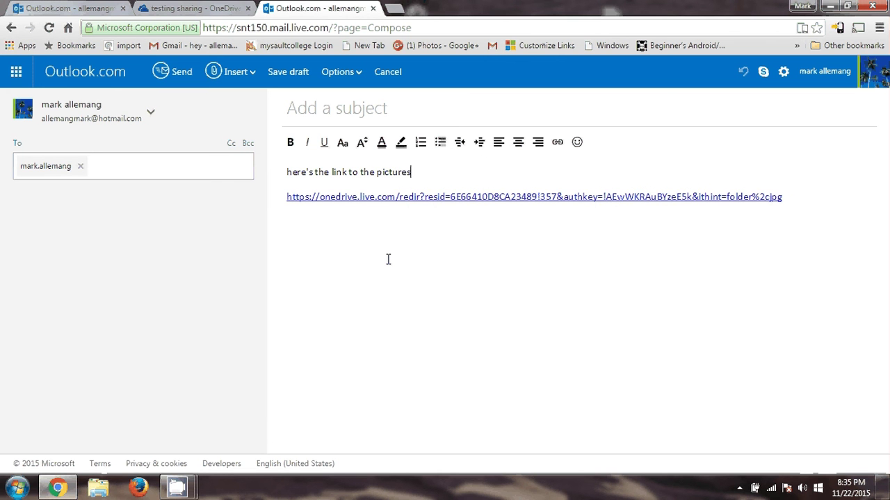
pyautogui.press('Return')
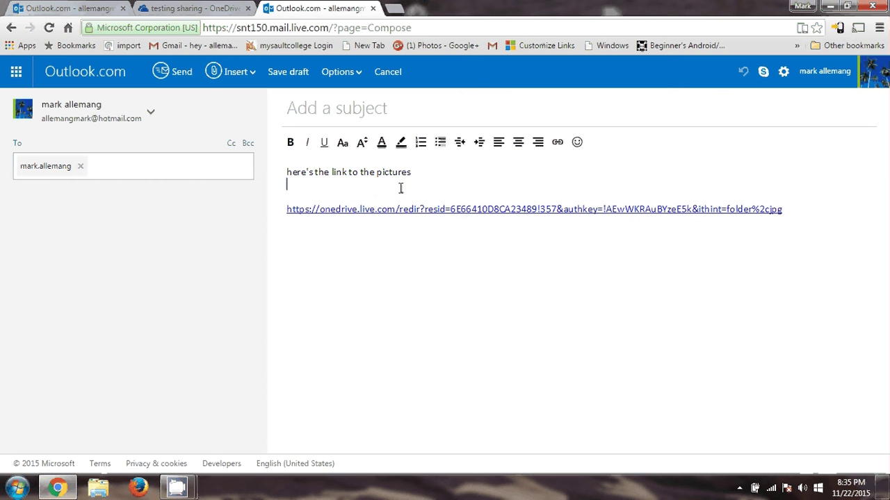
pyautogui.click(182, 74)
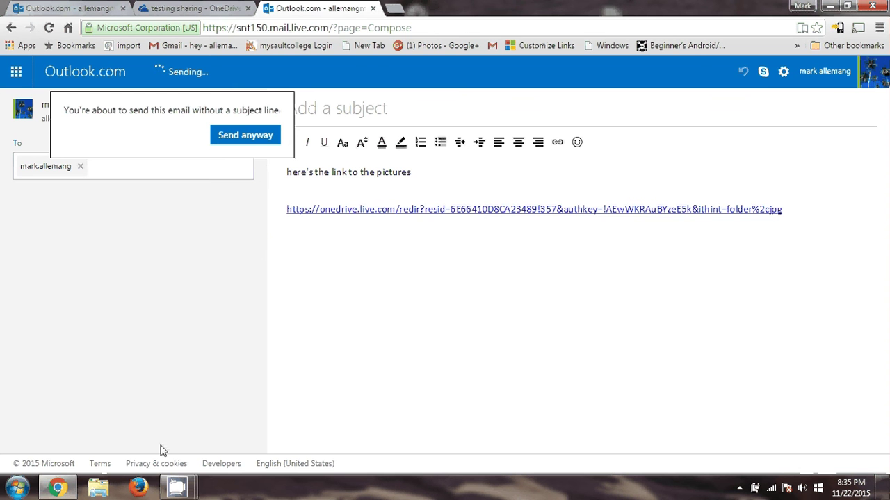
# Send the email without a subject, then sign out of Outlook.com
pyautogui.click(249, 137)
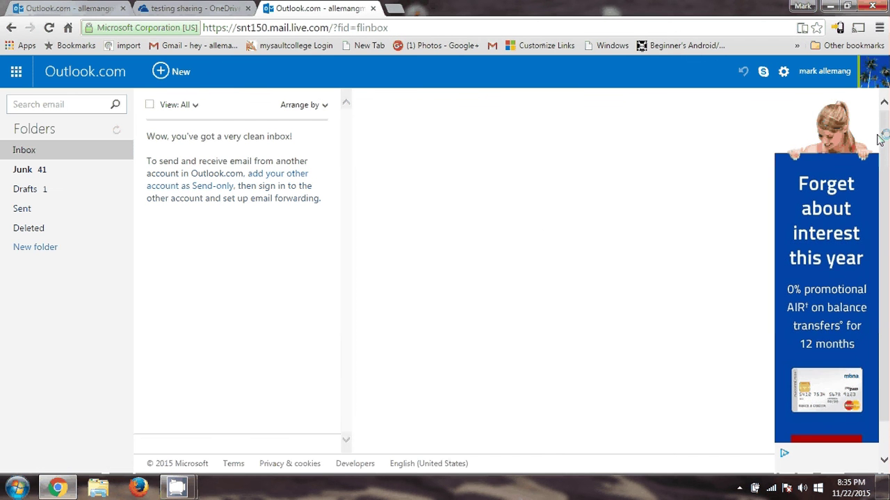
pyautogui.click(876, 75)
pyautogui.click(801, 204)
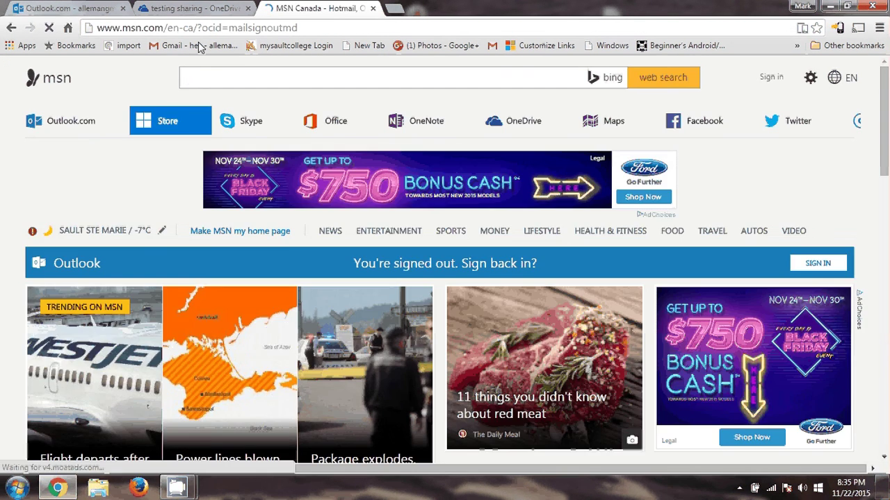
# Go to gmail.com, open the (no subject) email, and follow its OneDrive link
pyautogui.click(199, 29)
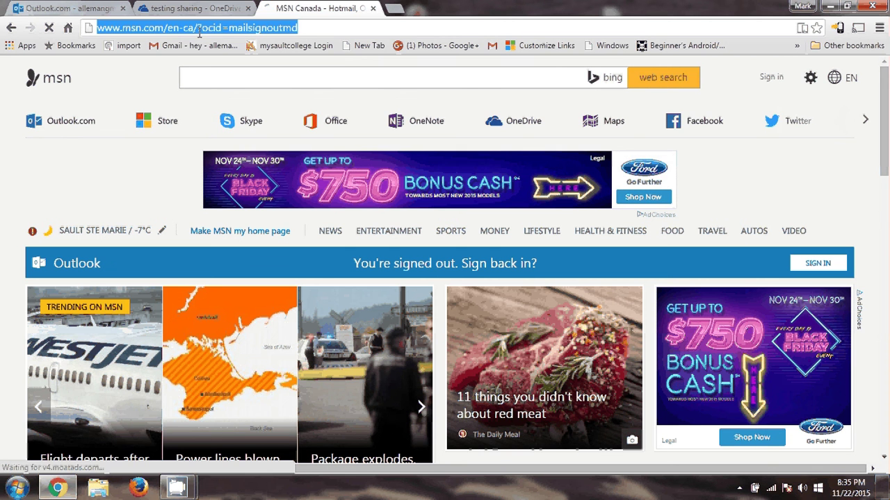
pyautogui.write('gm')
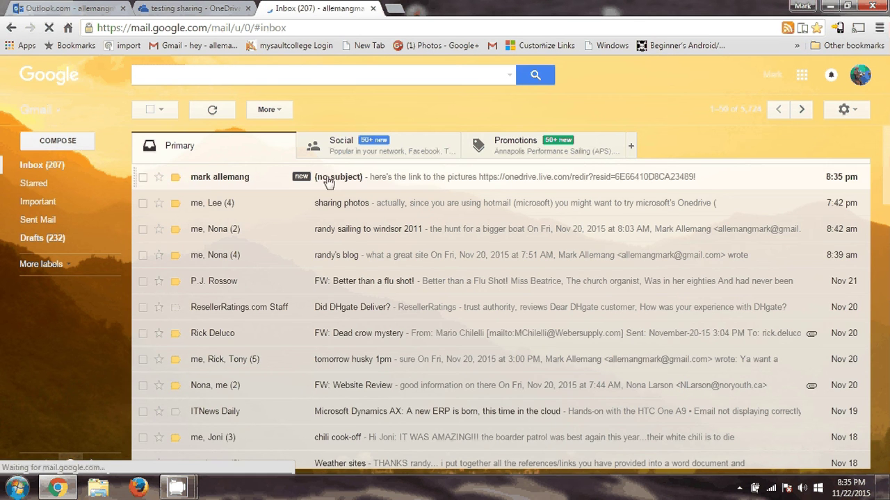
pyautogui.click(412, 178)
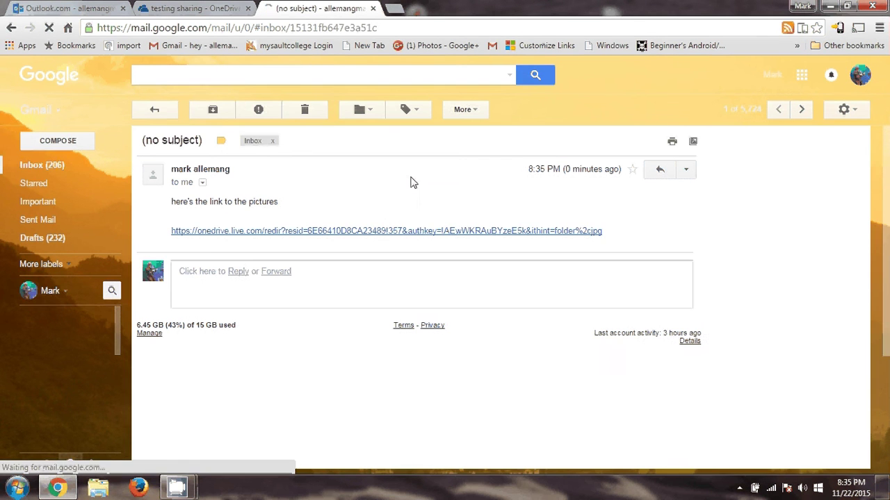
pyautogui.click(344, 231)
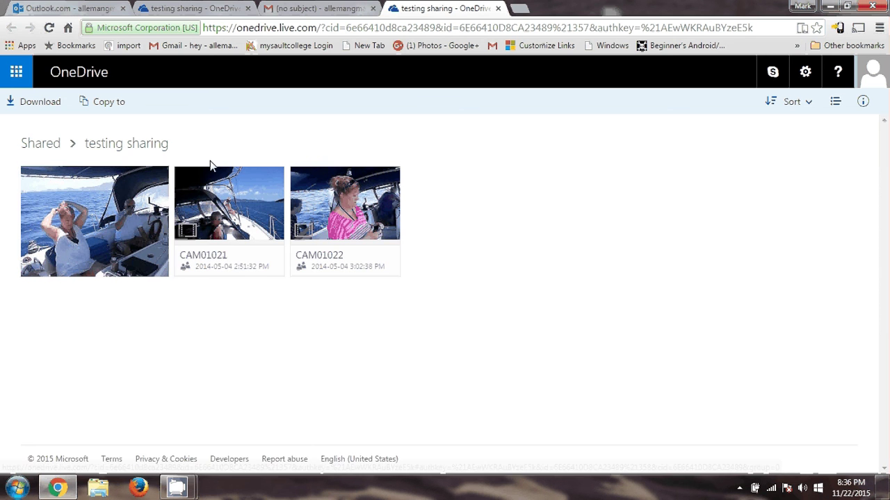
# Switch back to the Gmail tab showing the (no subject) email
pyautogui.click(299, 8)
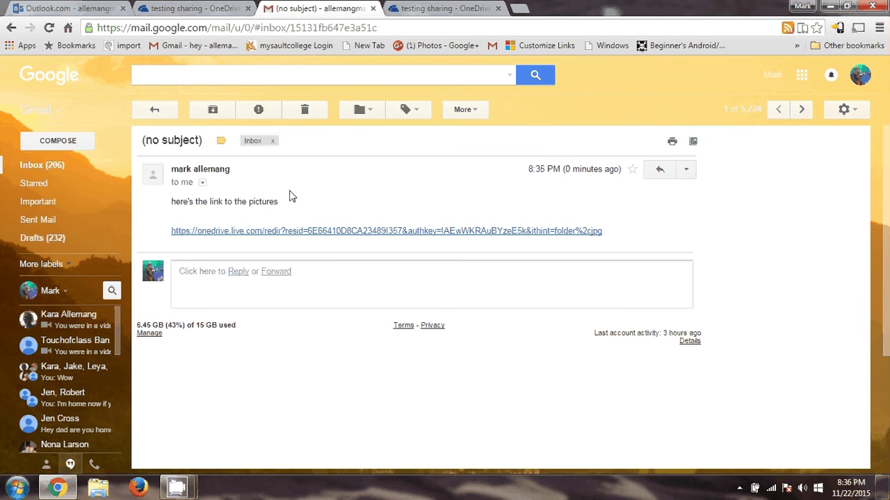
# Forward the (no subject) OneDrive photo-link email to a suggested contact and send it
pyautogui.click(685, 171)
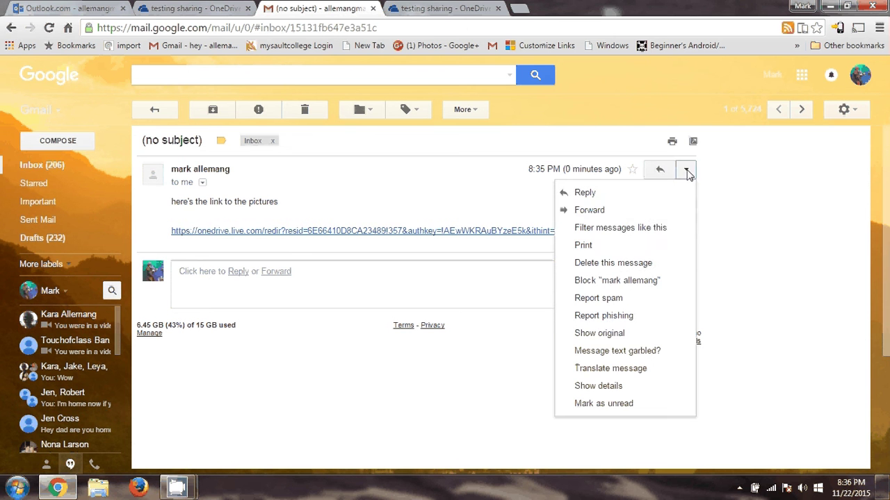
pyautogui.click(589, 210)
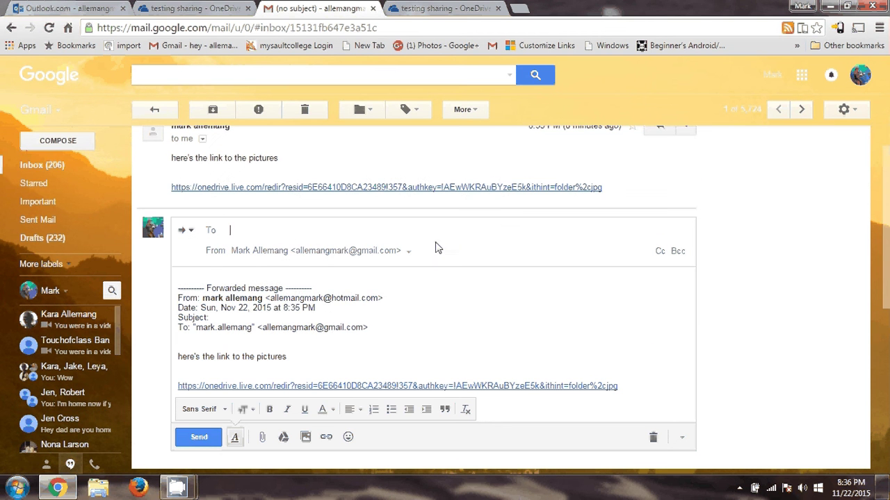
pyautogui.write('Le')
pyautogui.press('Return')
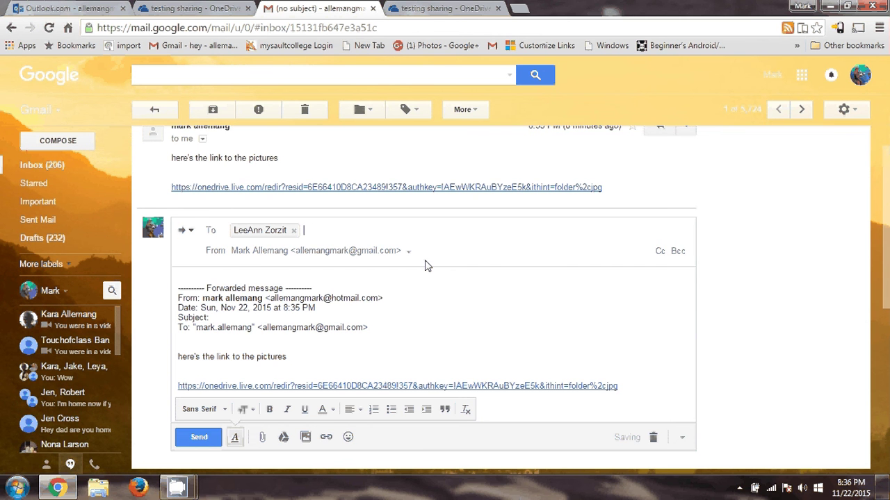
pyautogui.click(199, 437)
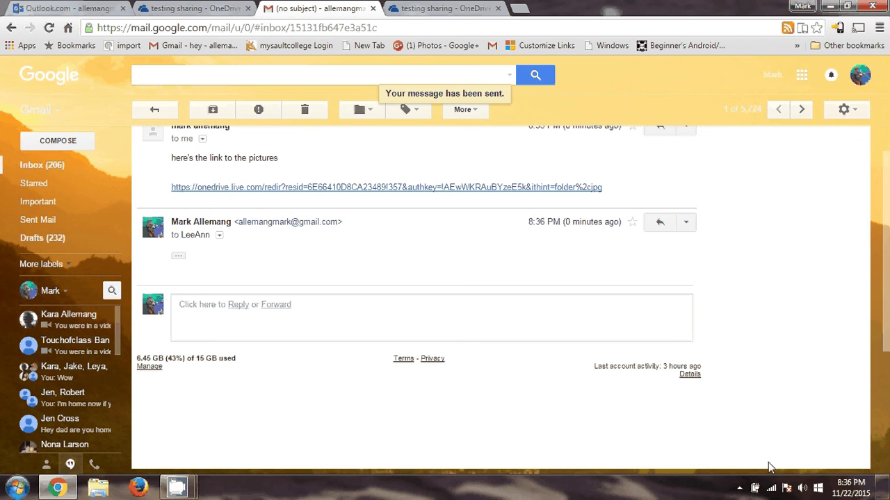
pyautogui.click(740, 489)
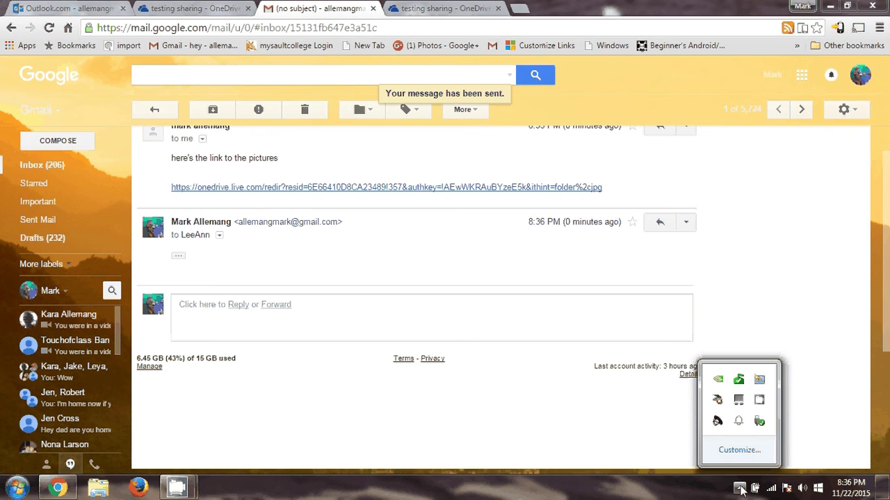